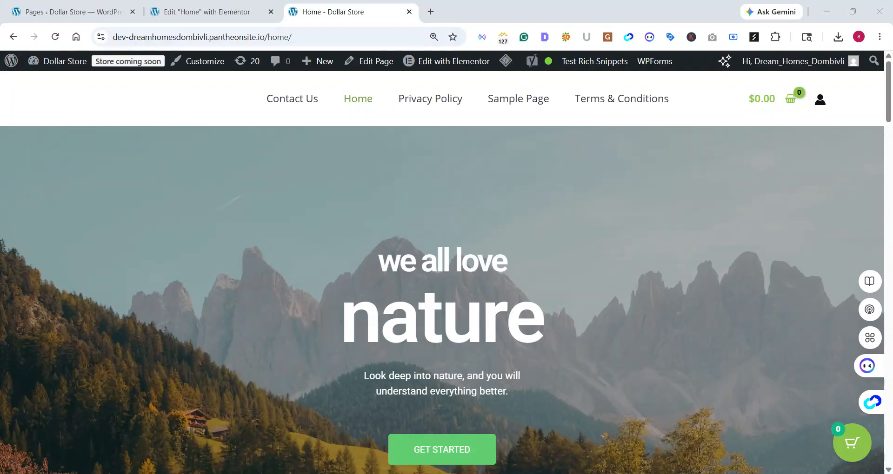
Examine the live Home page's nature banner and the three images in the Our Services section.
scroll(442, 273, "down", 8)
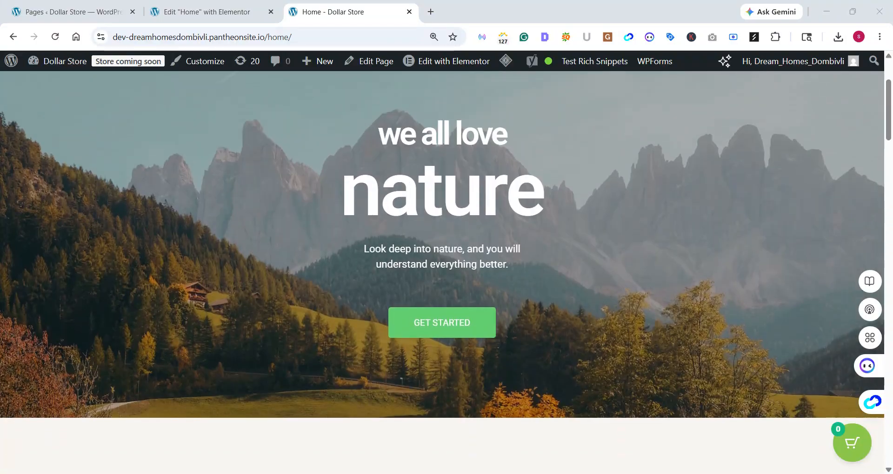
scroll(442, 273, "down", 3)
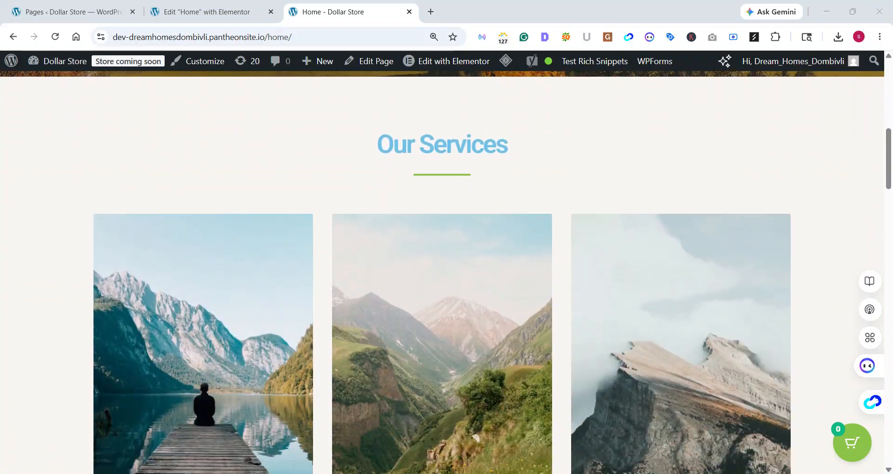
scroll(434, 264, "up", 3)
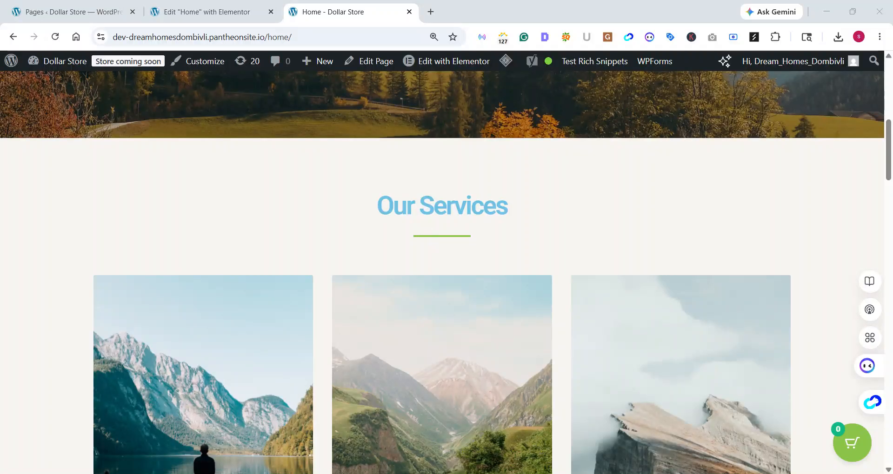
scroll(238, 174, "down", 3)
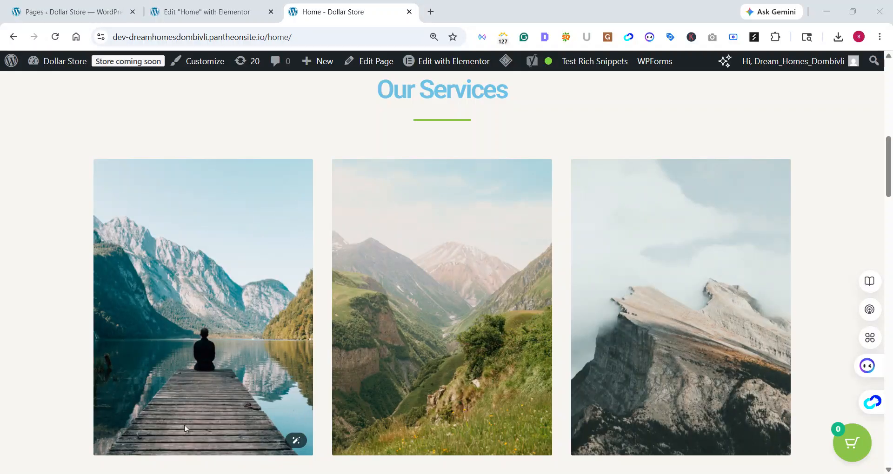
scroll(556, 358, "up", 10)
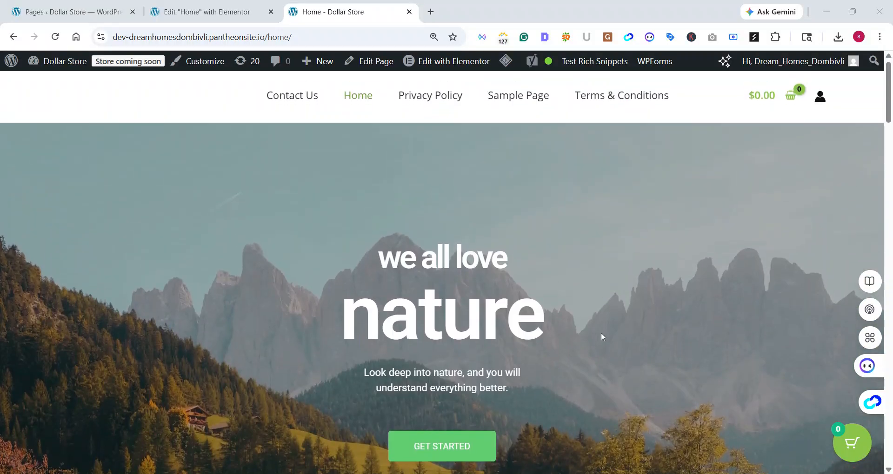
scroll(700, 322, "down", 5)
scroll(618, 278, "down", 3)
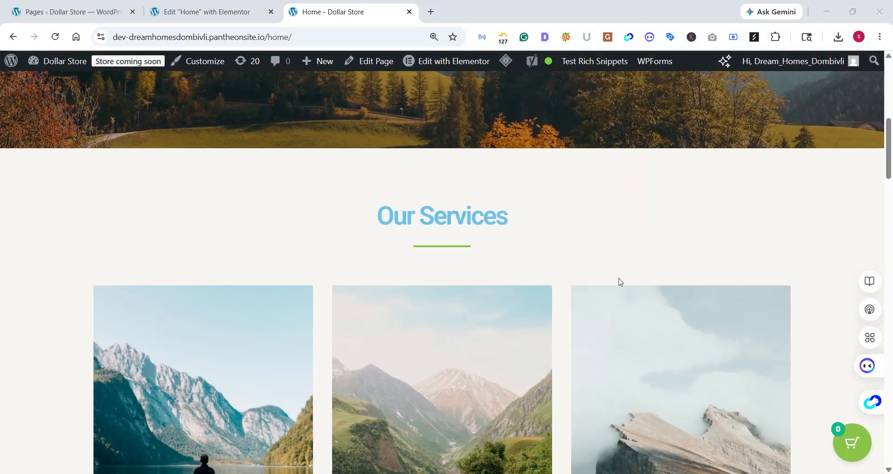
scroll(618, 278, "up", 8)
scroll(619, 278, "down", 12)
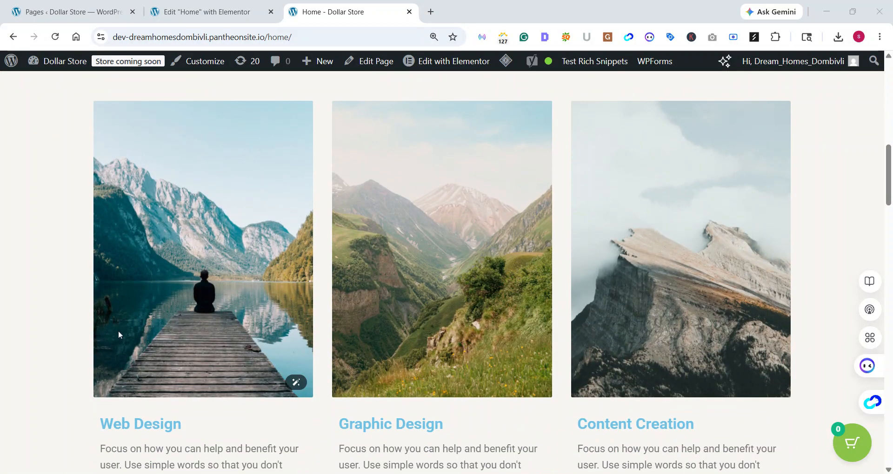
scroll(352, 214, "up", 12)
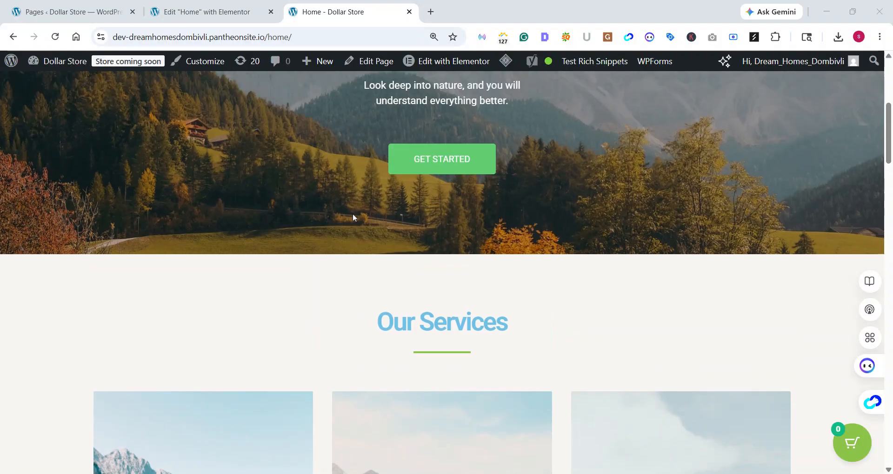
scroll(352, 213, "down", 12)
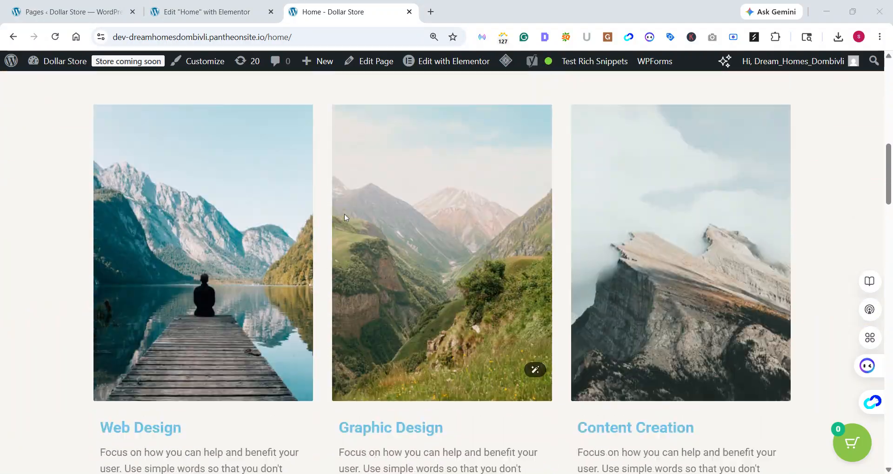
scroll(344, 214, "up", 2)
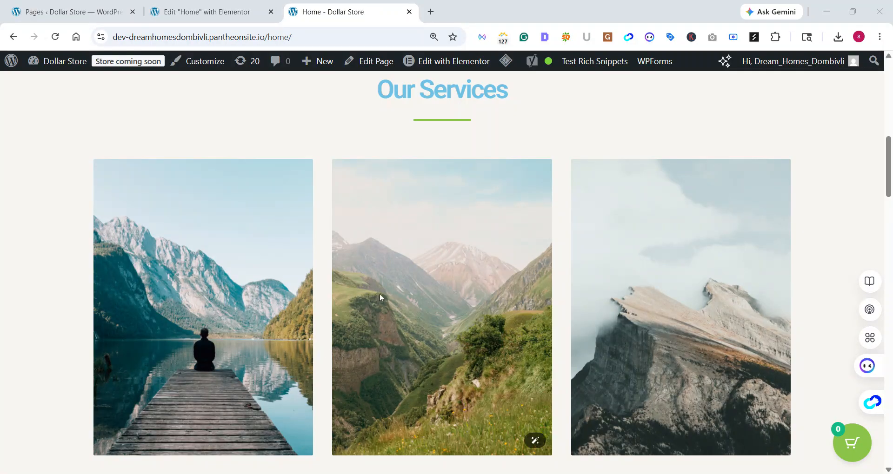
scroll(387, 290, "up", 10)
scroll(388, 292, "down", 7)
scroll(388, 293, "down", 5)
Switch to the Home page in the Elementor editor and open the hover style settings of the Web Design image under Our Services.
left_click(219, 12)
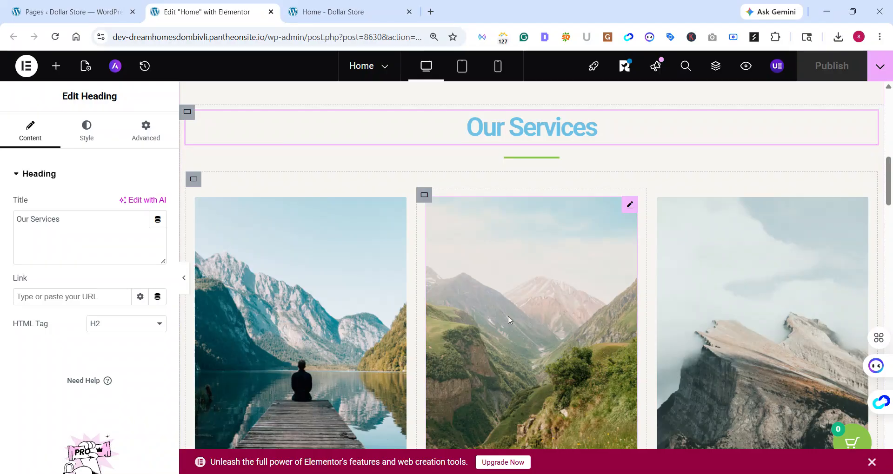
scroll(564, 314, "up", 10)
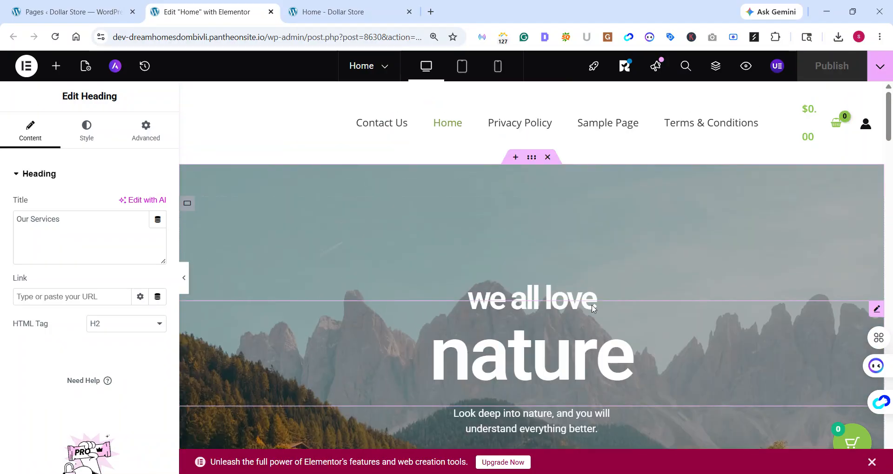
scroll(594, 306, "down", 10)
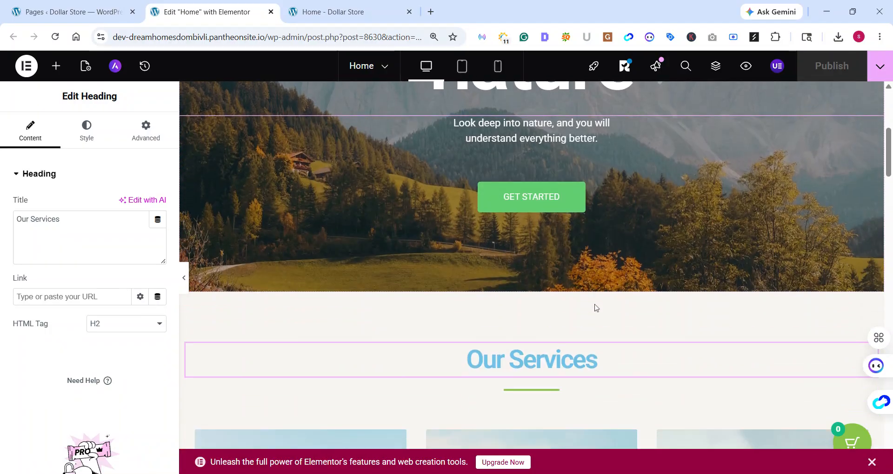
scroll(595, 304, "down", 6)
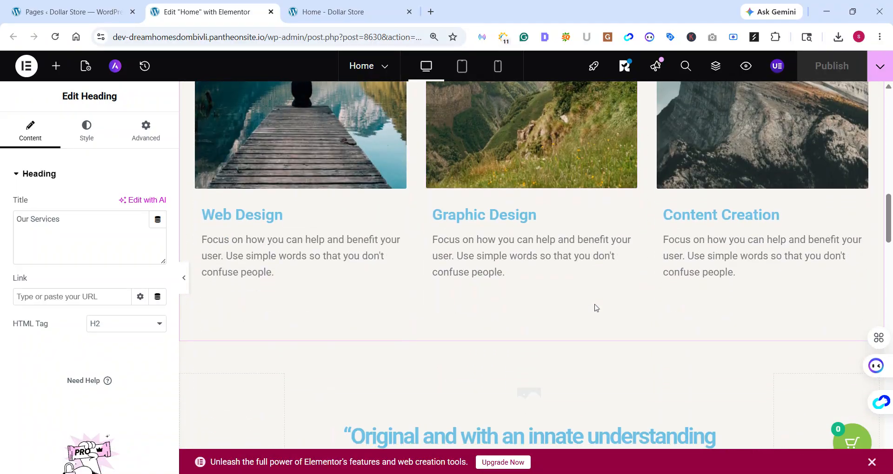
scroll(595, 306, "up", 5)
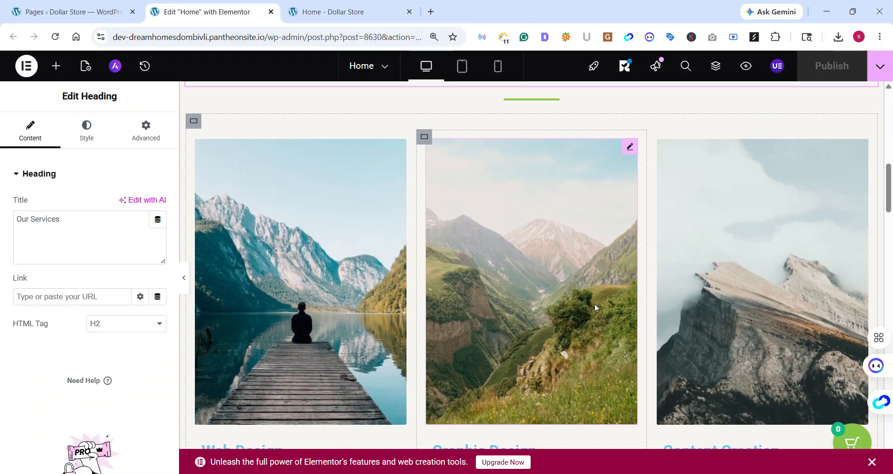
left_click(316, 230)
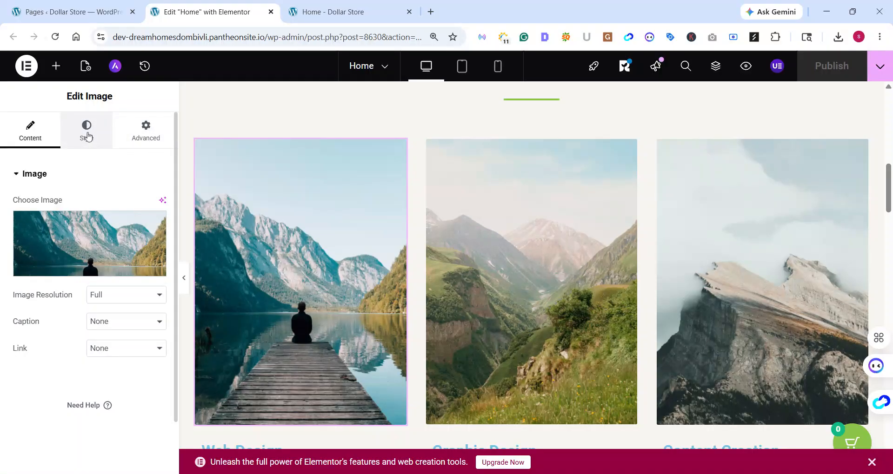
left_click(89, 138)
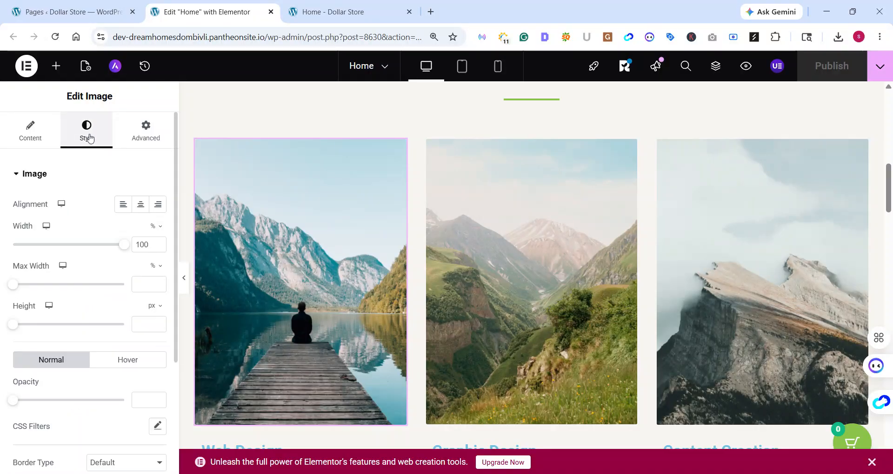
scroll(90, 224, "down", 3)
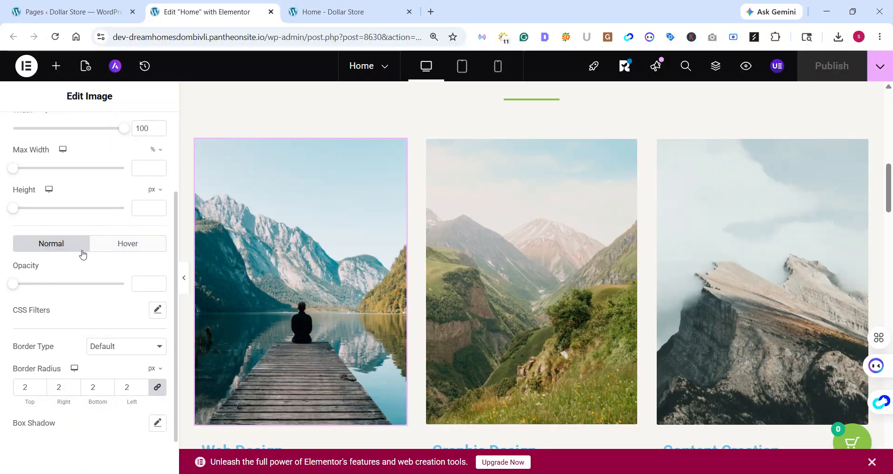
left_click(139, 253)
scroll(89, 266, "down", 2)
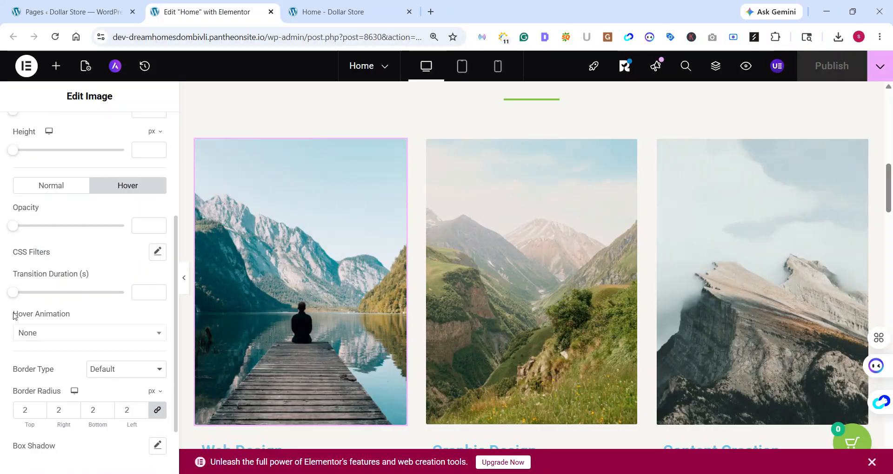
Try the Grow and Pulse hover animations on the Web Design image.
mouse_move(21, 316)
left_mouse_down()
mouse_move(73, 318)
mouse_move(34, 315)
left_mouse_up()
left_click(81, 315)
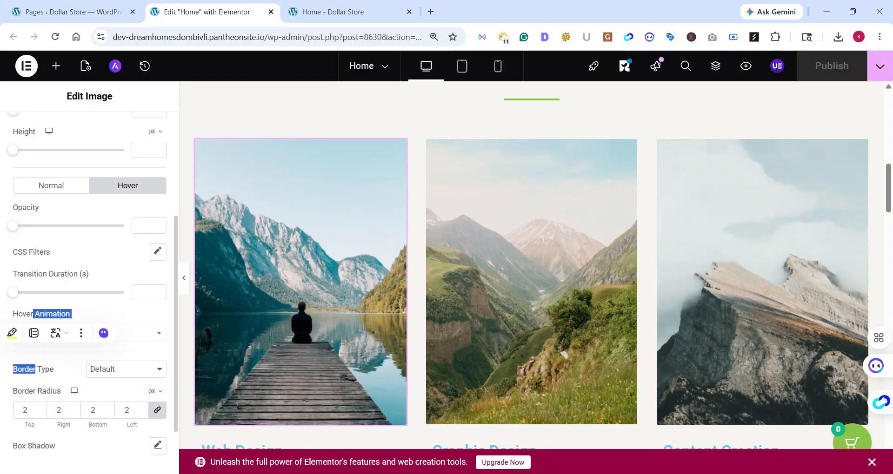
left_click(108, 314)
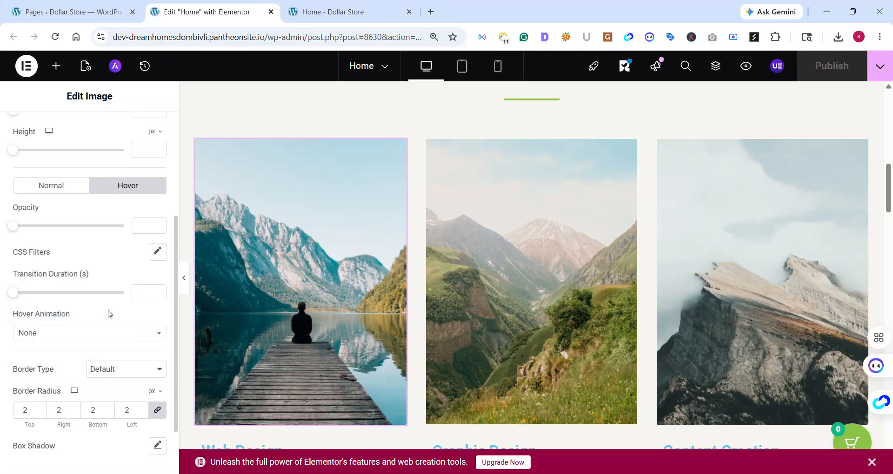
left_click(158, 334)
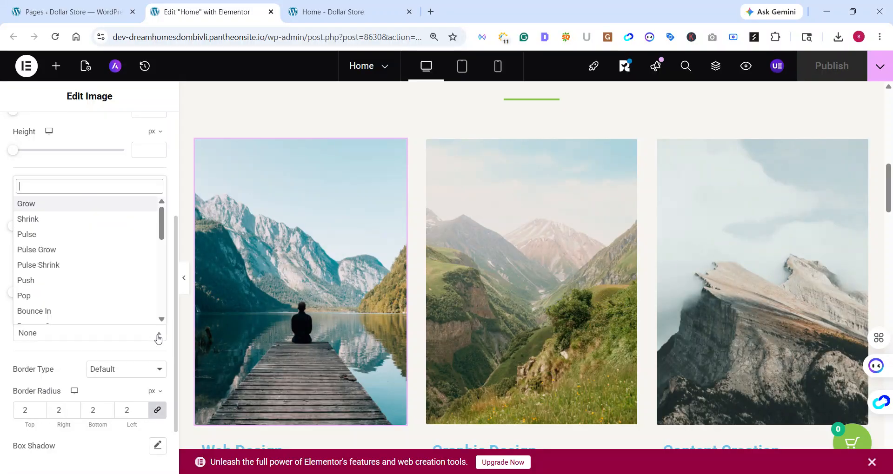
scroll(139, 291, "down", 4)
scroll(138, 291, "down", 3)
scroll(138, 290, "up", 7)
scroll(79, 247, "up", 3)
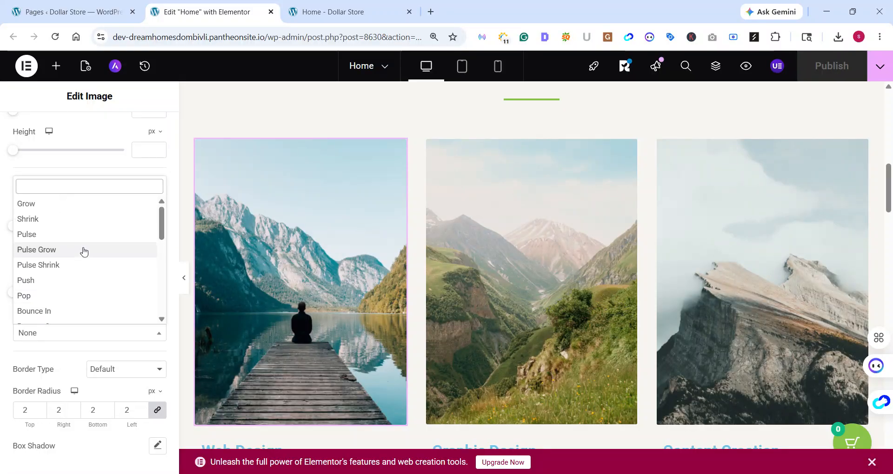
left_click(51, 208)
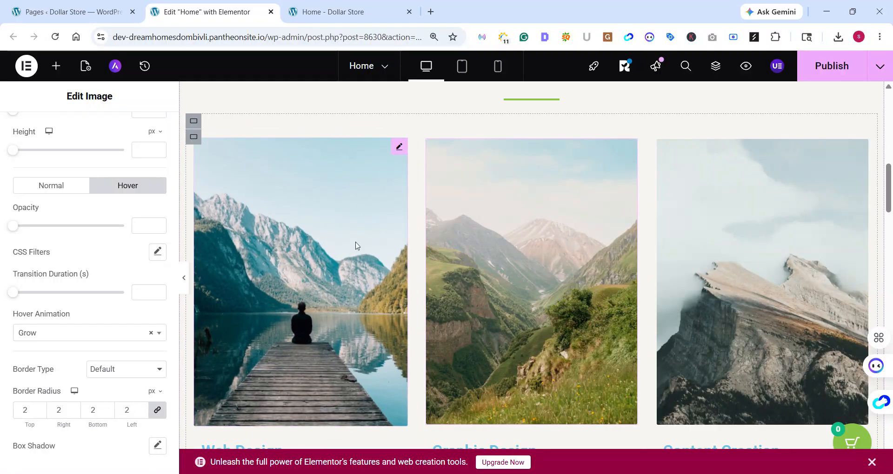
left_click(98, 332)
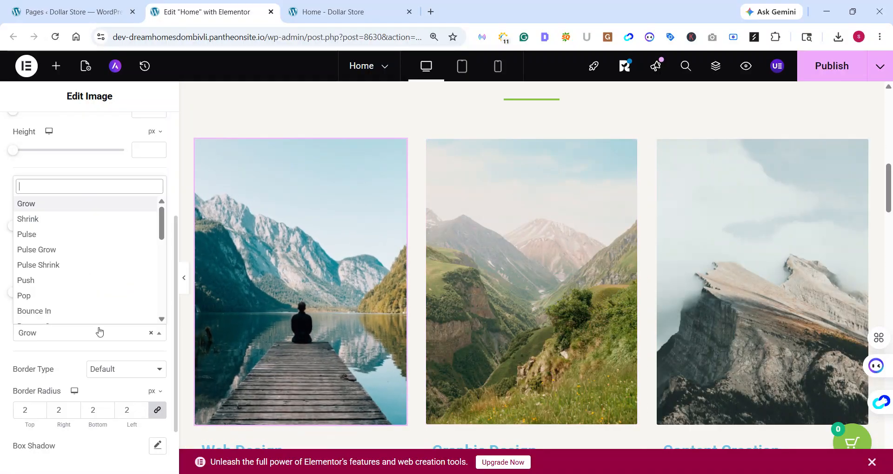
left_click(47, 240)
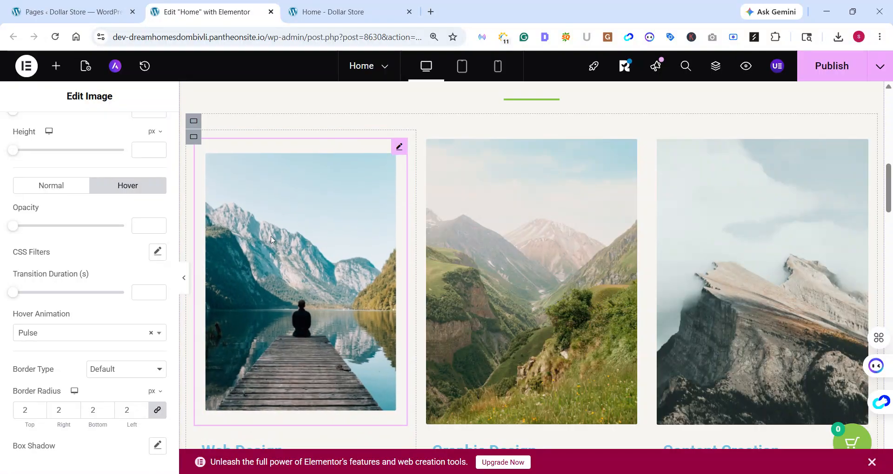
Set the Web Design image's hover animation to Bounce In and publish the page.
left_click(136, 336)
scroll(117, 297, "down", 10)
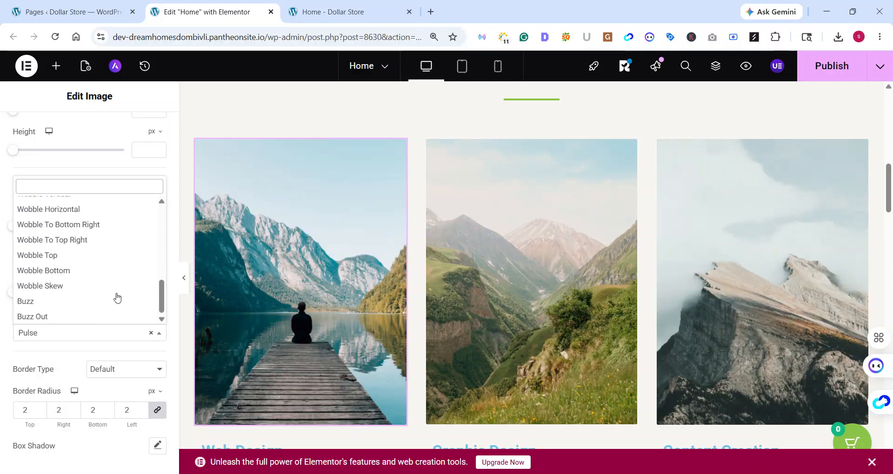
scroll(116, 297, "up", 5)
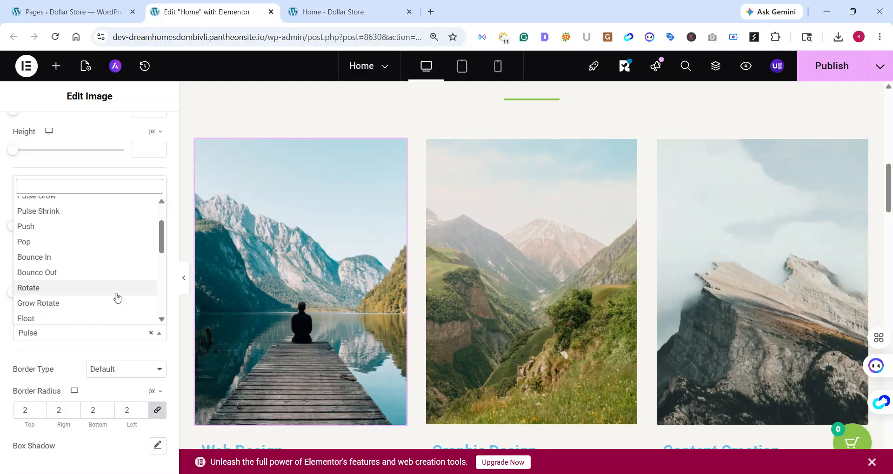
left_click(84, 258)
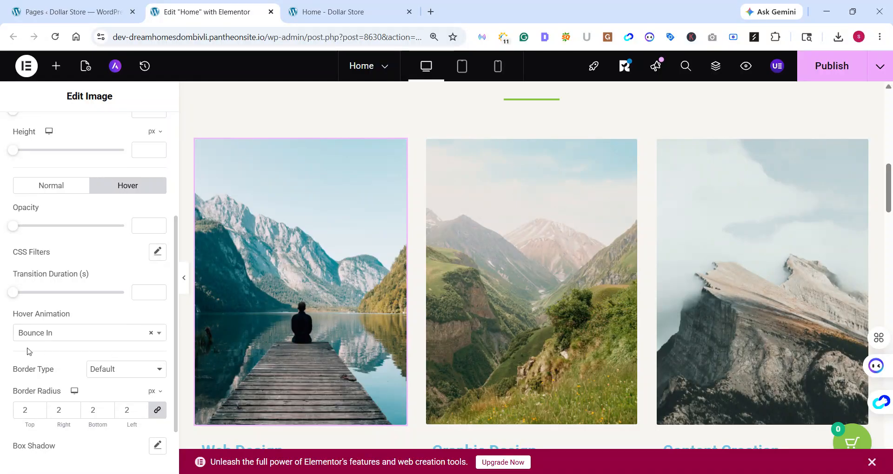
left_click(839, 73)
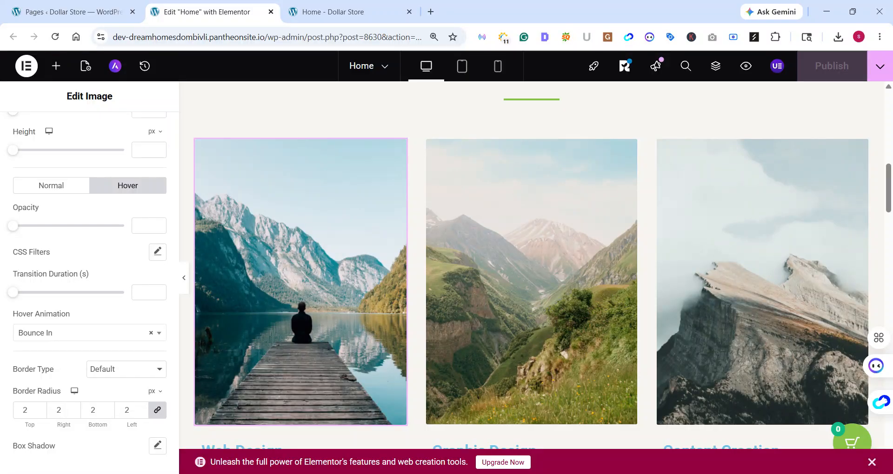
Switch to the live Home page, reload it and view the images in the Our Services section.
left_click(330, 12)
scroll(487, 212, "down", 3)
scroll(487, 213, "up", 3)
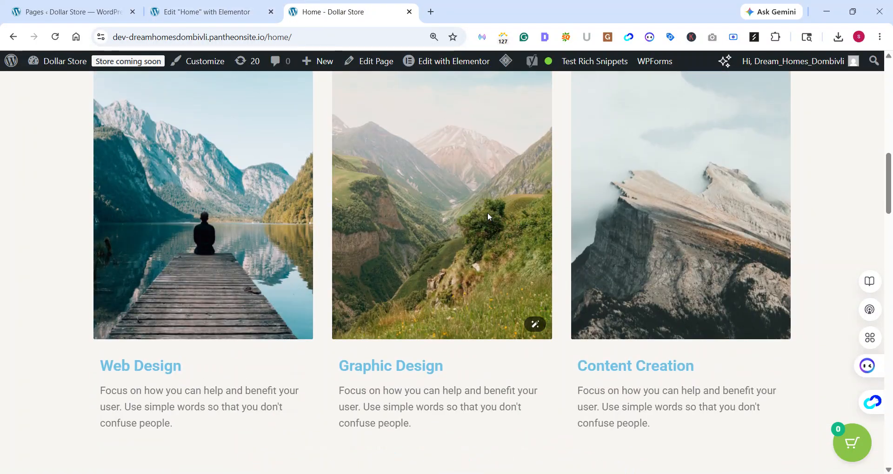
left_click(55, 40)
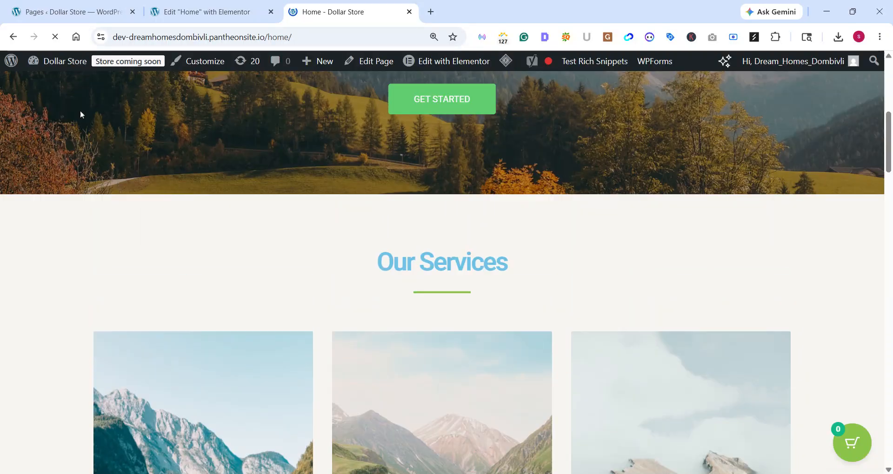
scroll(80, 113, "down", 3)
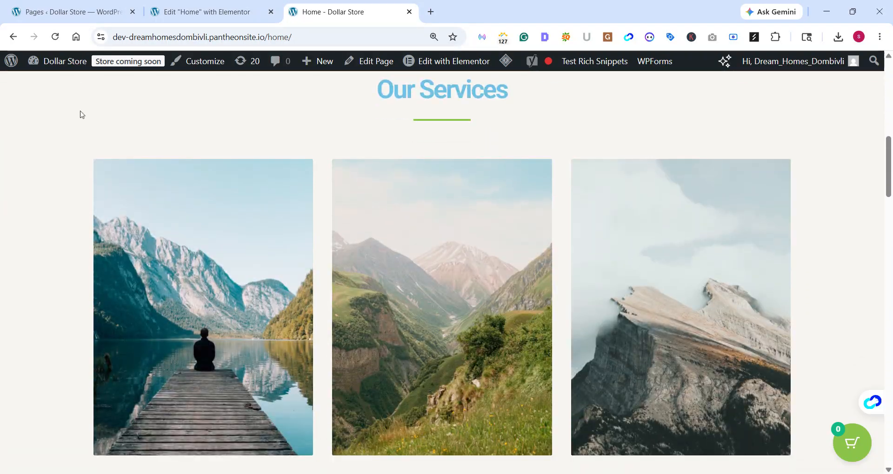